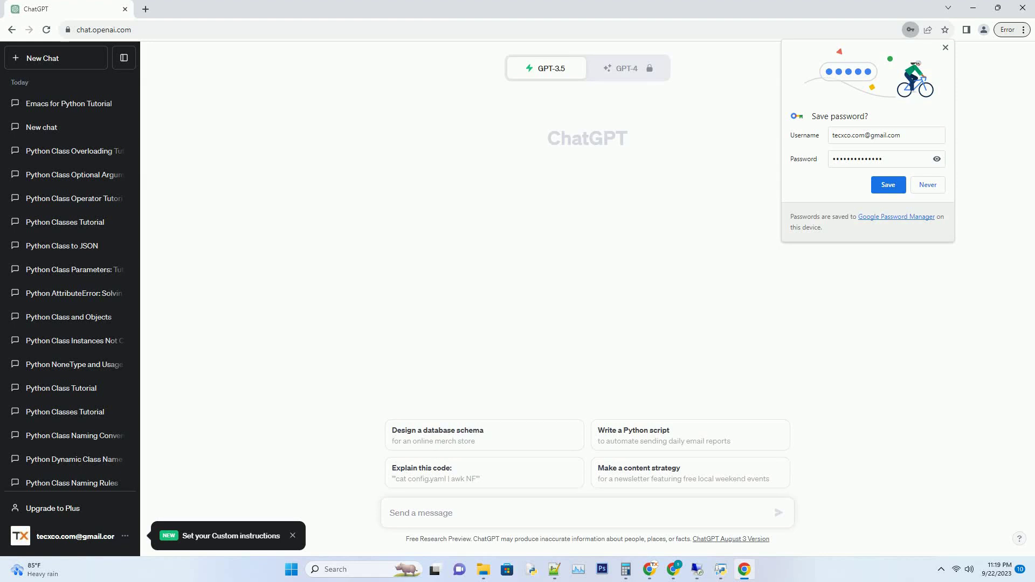
Paste and send the request for a tutorial on Pythonic ways to count matching iterable elements.
type("write a informative tutorial about Most pythonic way of counting matching elements in something iterable with code example")
key("Return")
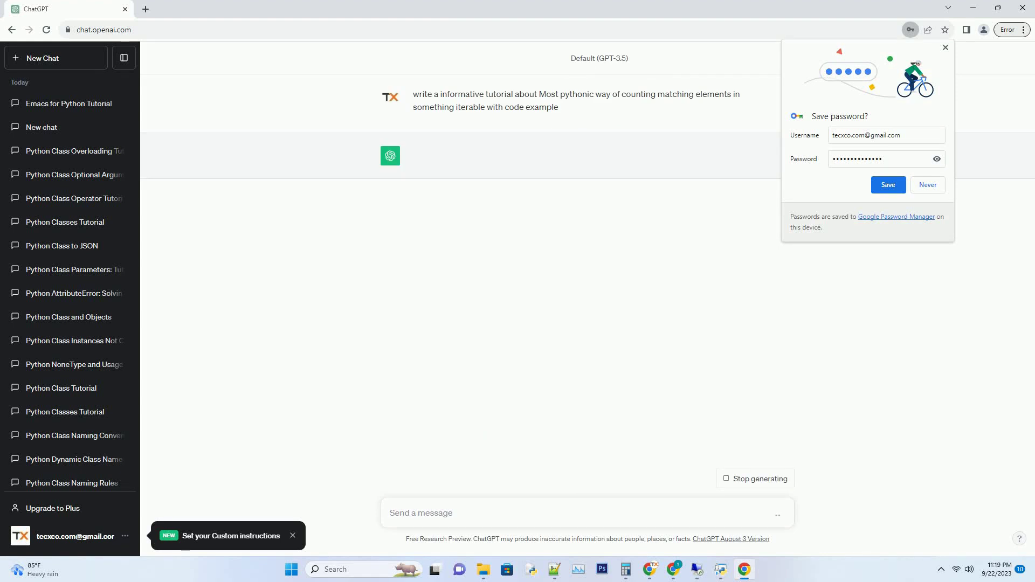